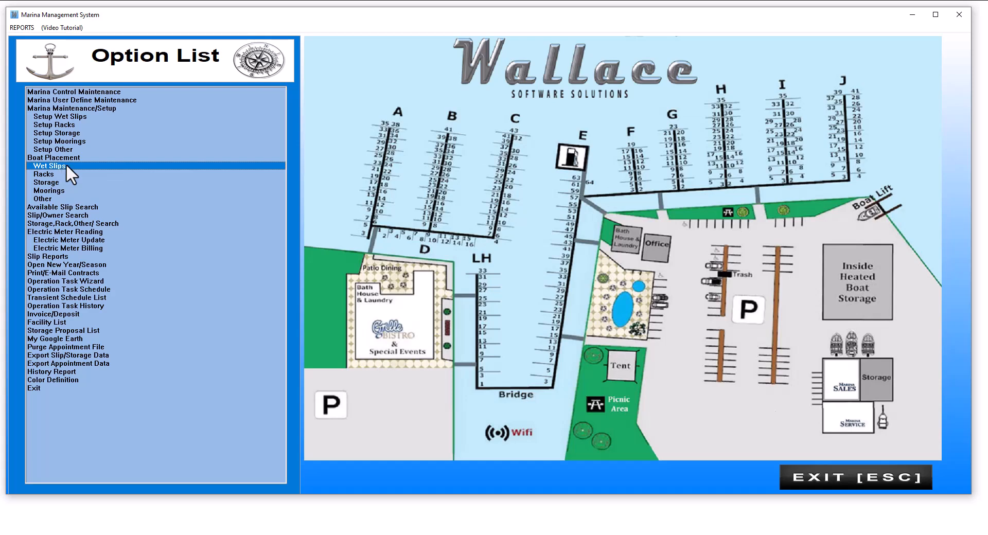
Step: Open the Setup Wet Slips option from the option list
key("Up")
key("Up")
key("Up")
key("Up")
key("Up")
key("Up")
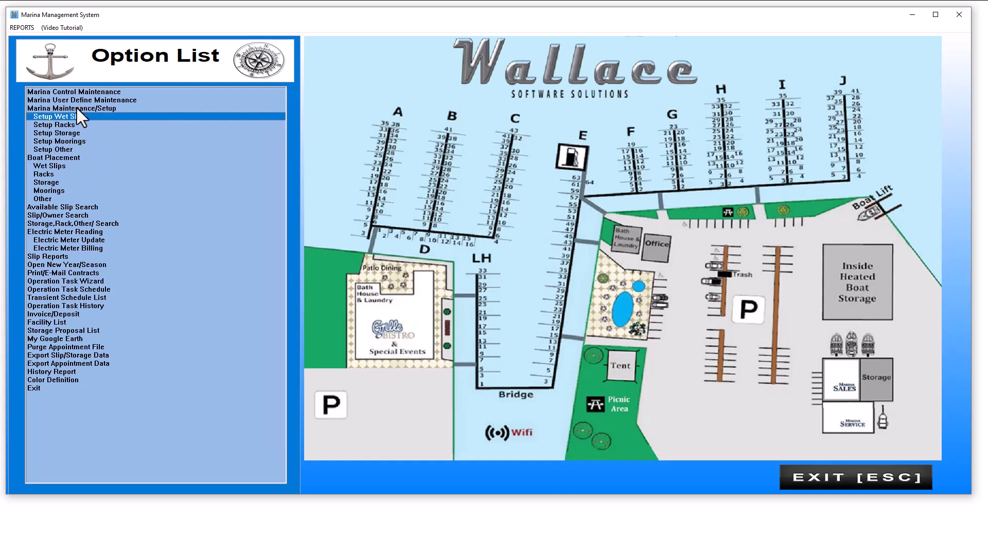
key("Return")
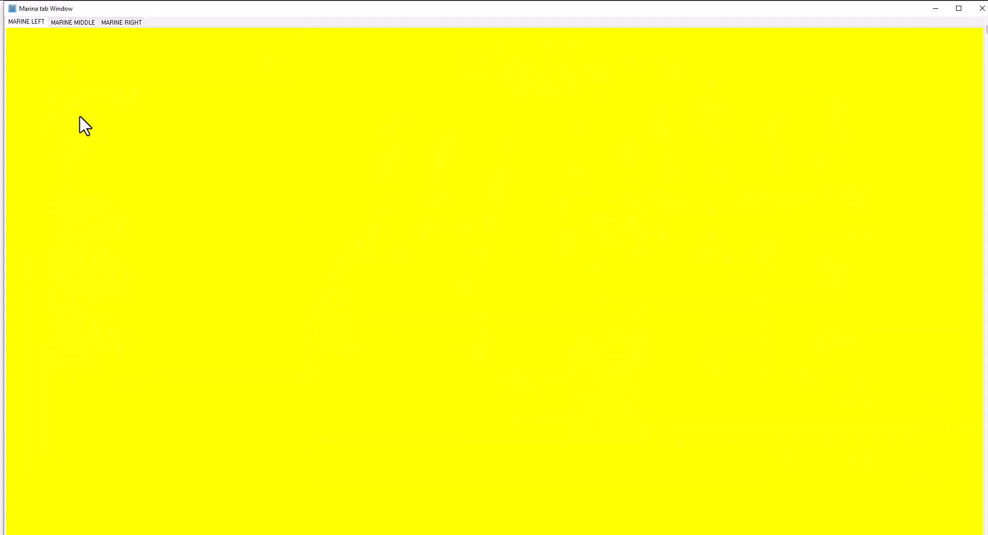
Step: Open the first slip on the Marine Middle map and set its Slip/Rack ID to B-1
left_click(72, 22)
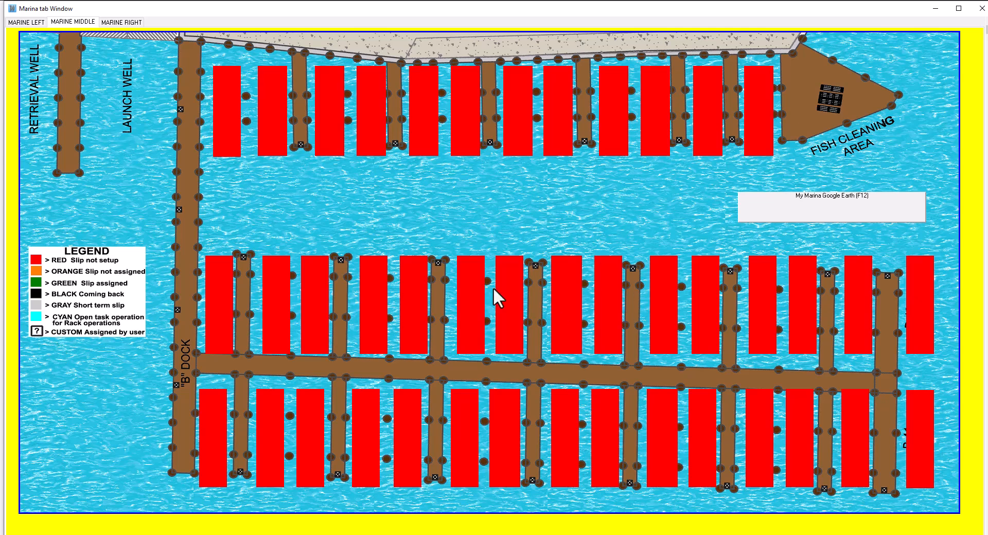
left_click(224, 112)
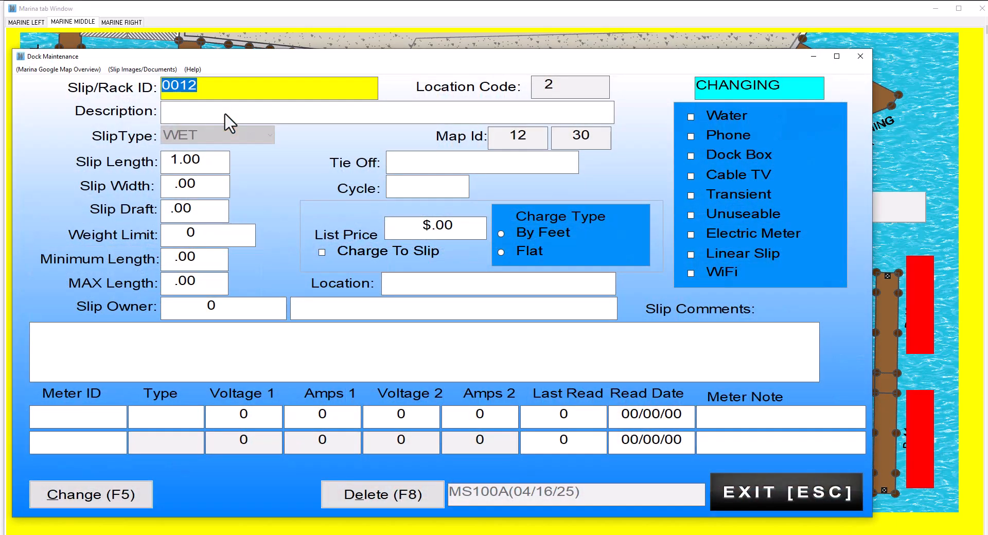
key("BackSpace")
left_click_drag(197, 92, 68, 93)
type("B")
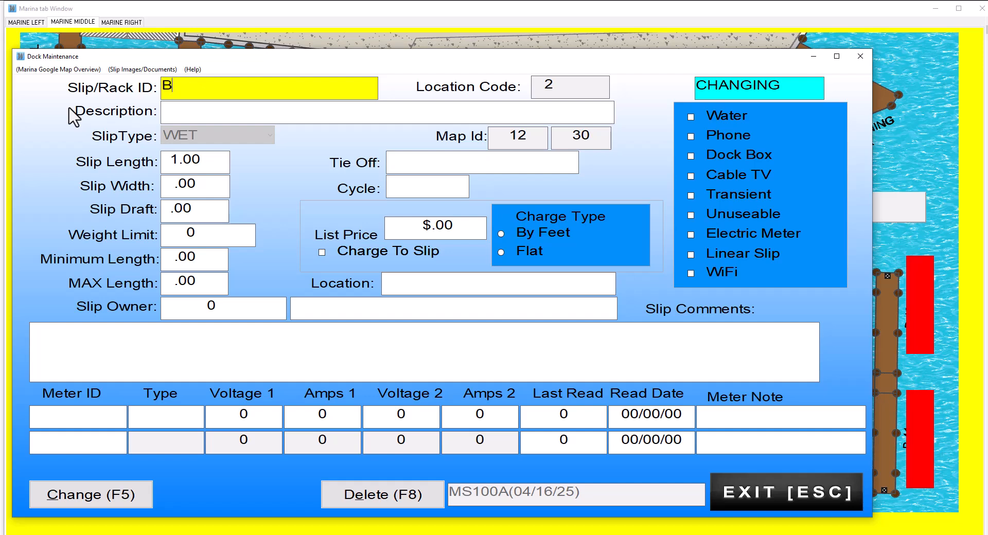
type("-1")
key("Tab")
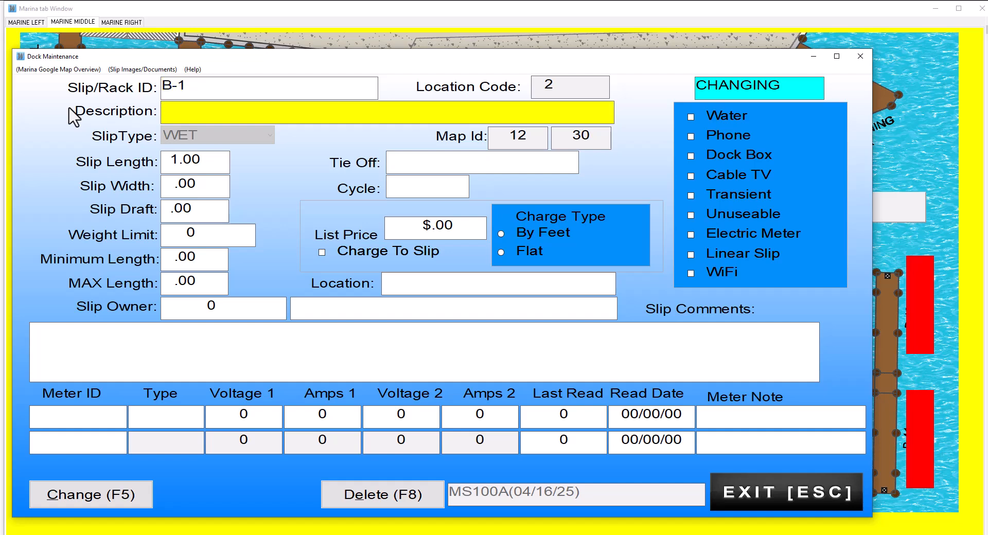
Step: Set the slip length to 25, the slip width to 18 and the slip draft to 4
key("Tab")
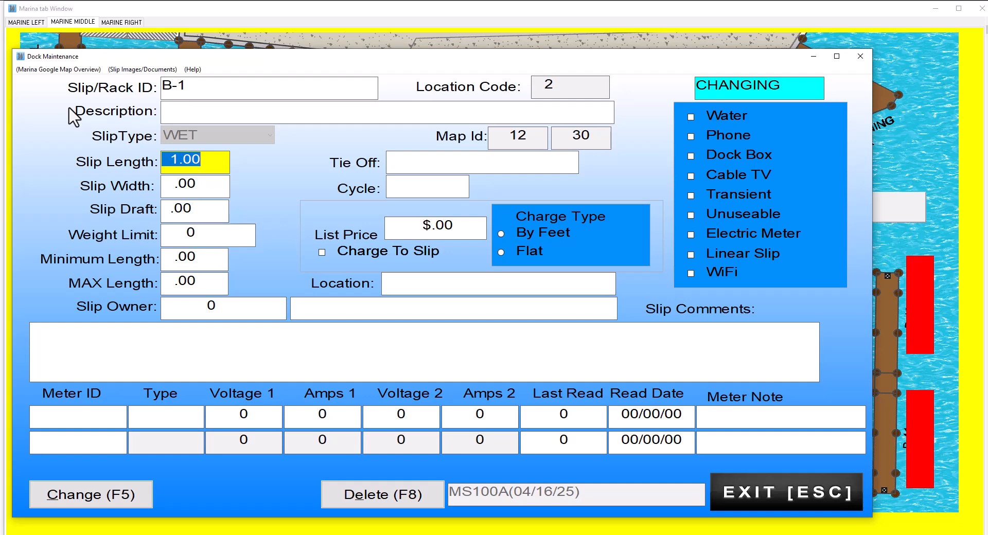
type("25")
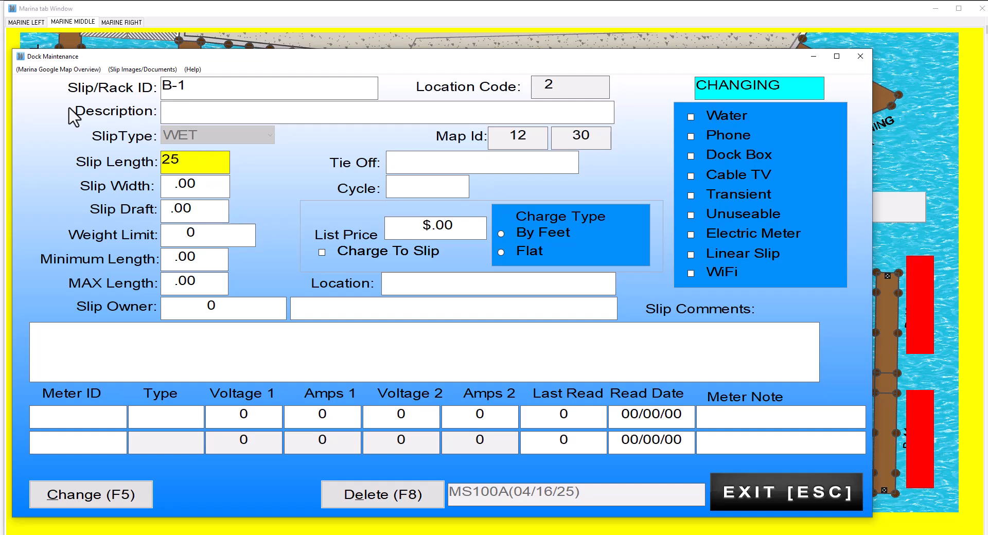
key("Tab")
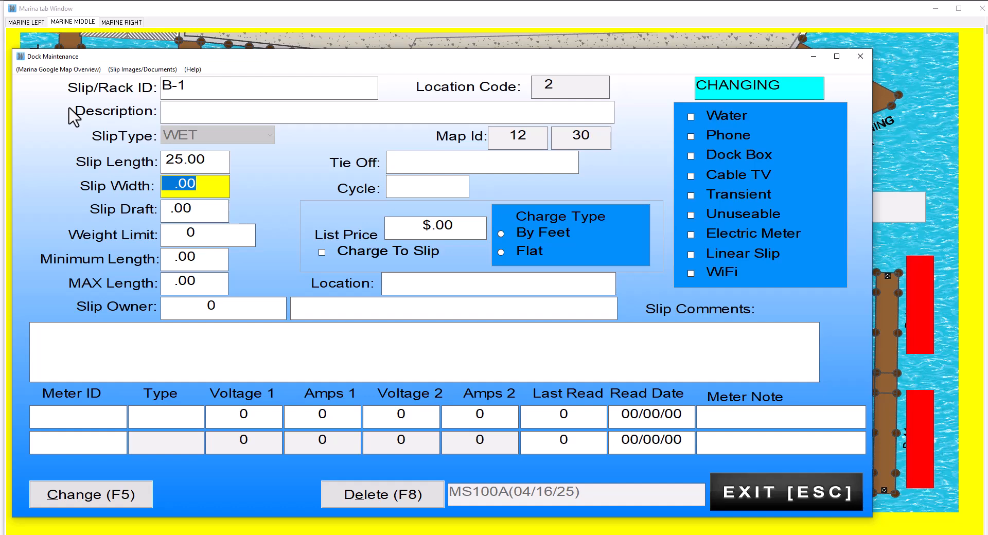
type("18")
key("Tab")
type("4")
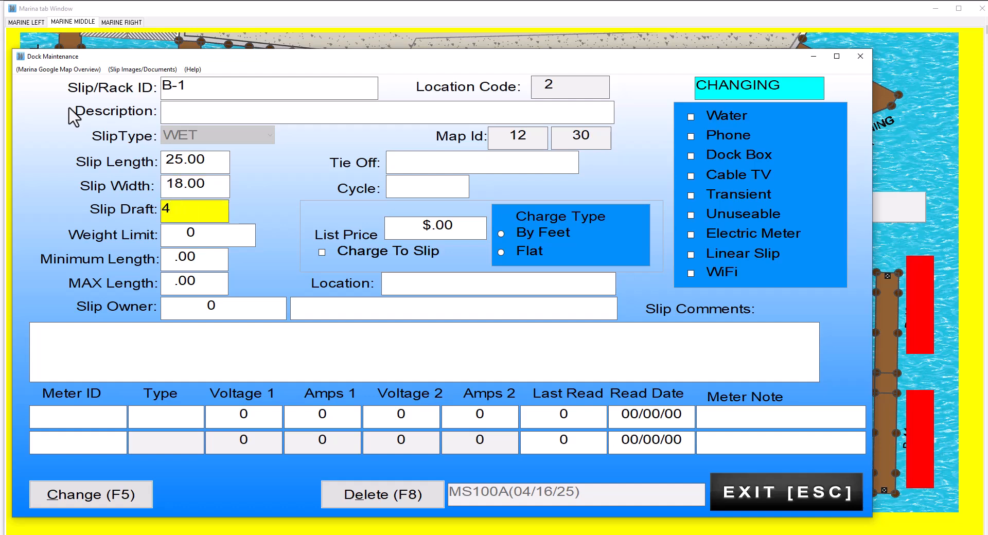
key("Tab")
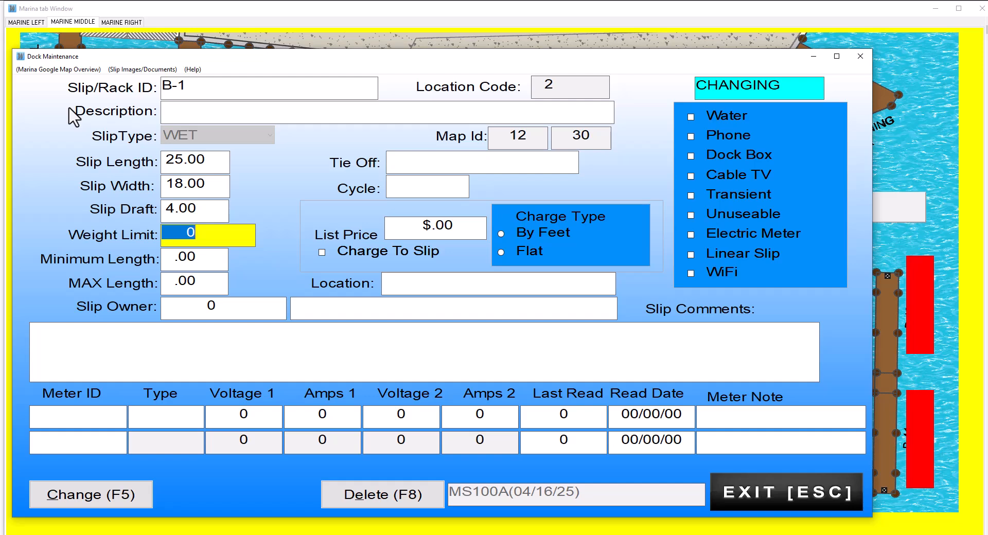
Step: Set the minimum length to 15 and the max length to 27
key("Tab")
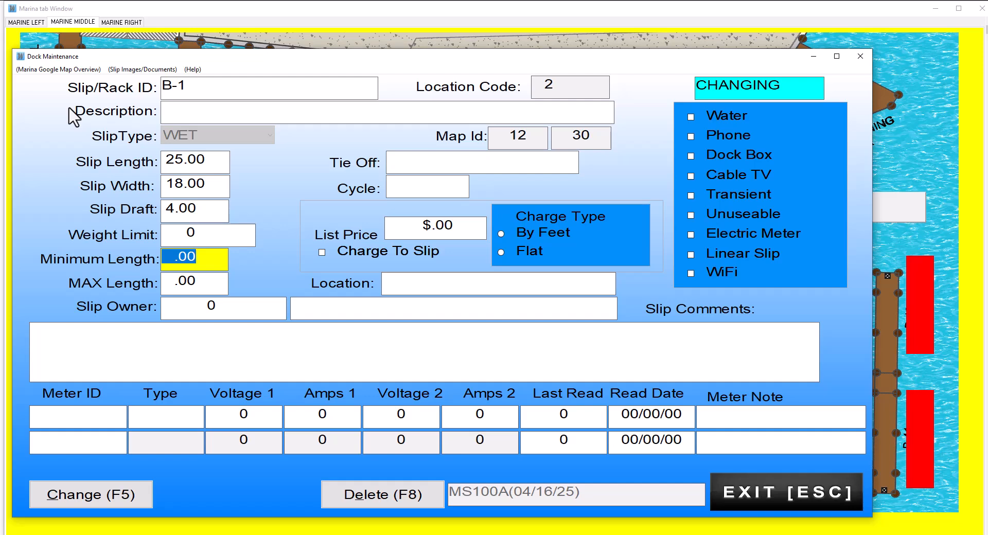
type("15")
key("Tab")
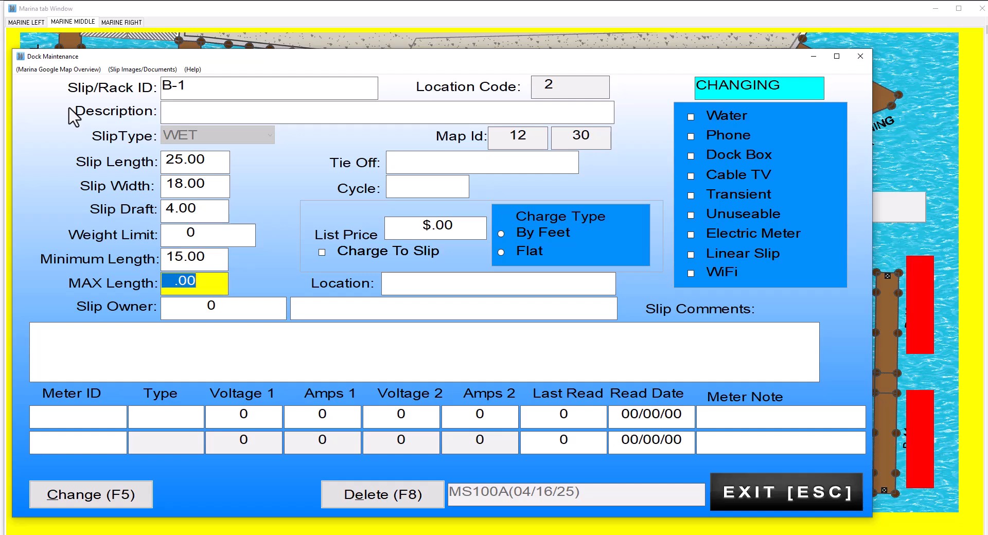
type("27")
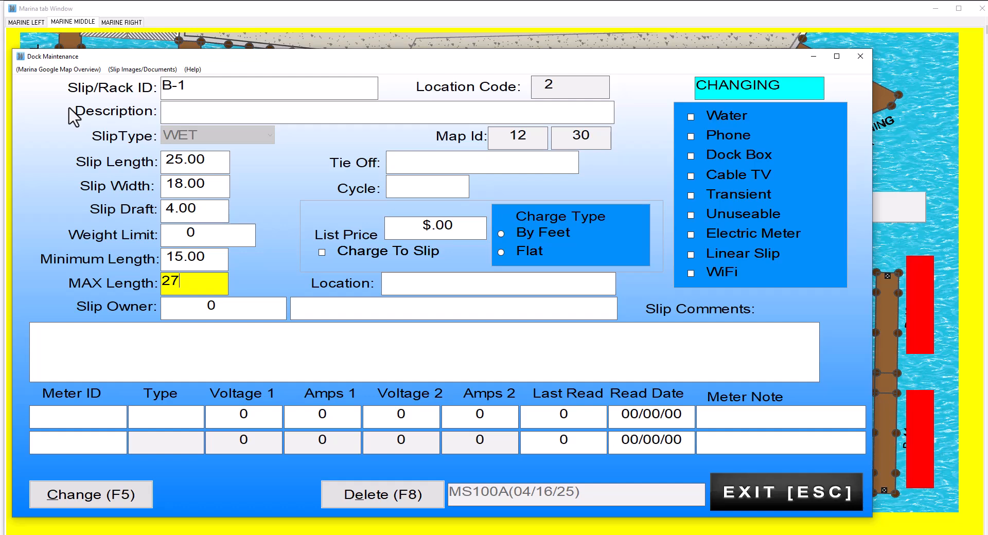
key("Tab")
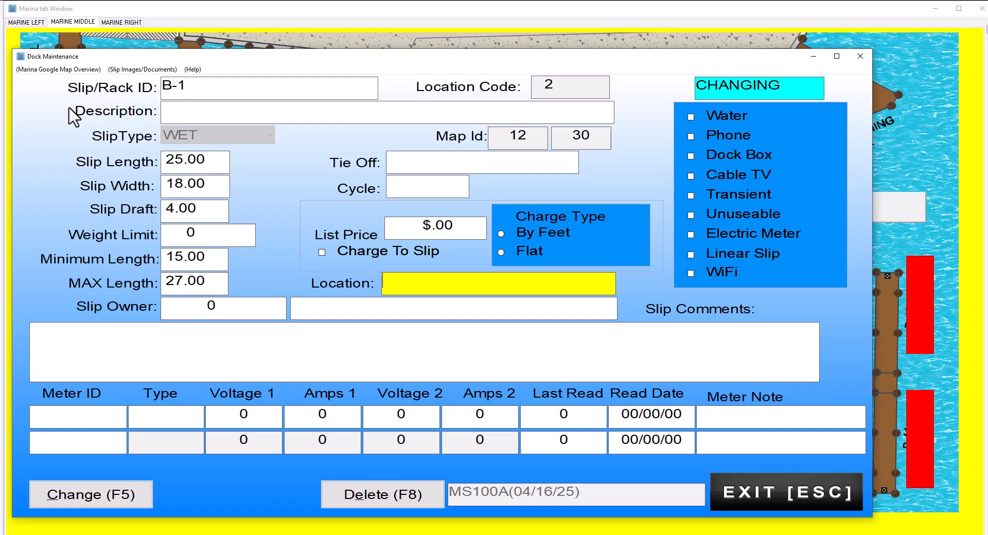
left_click(201, 304)
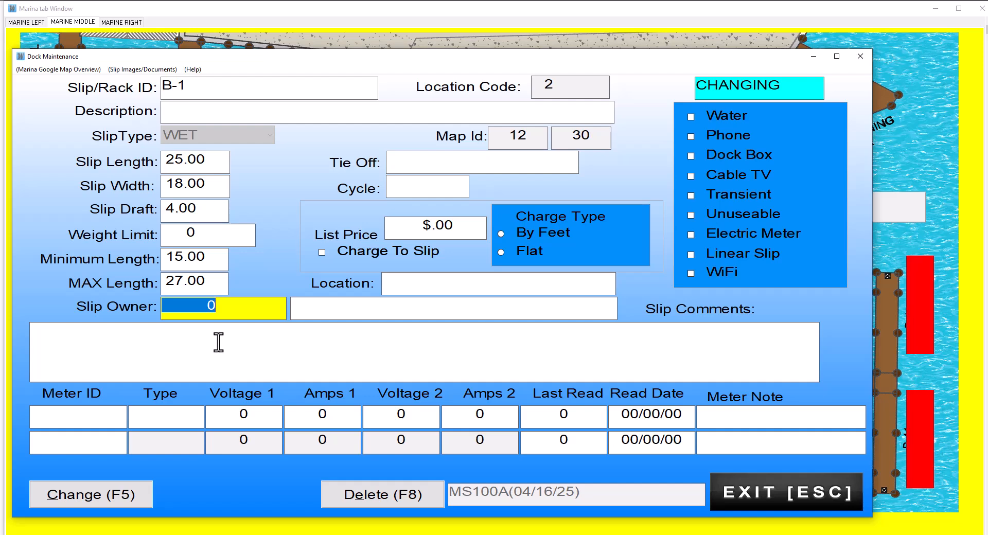
left_click(48, 332)
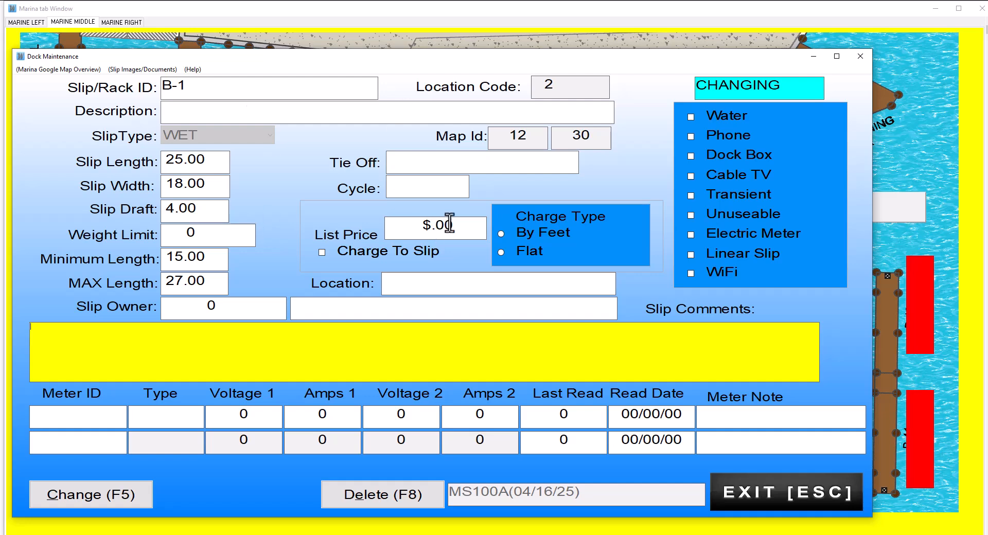
left_click(452, 227)
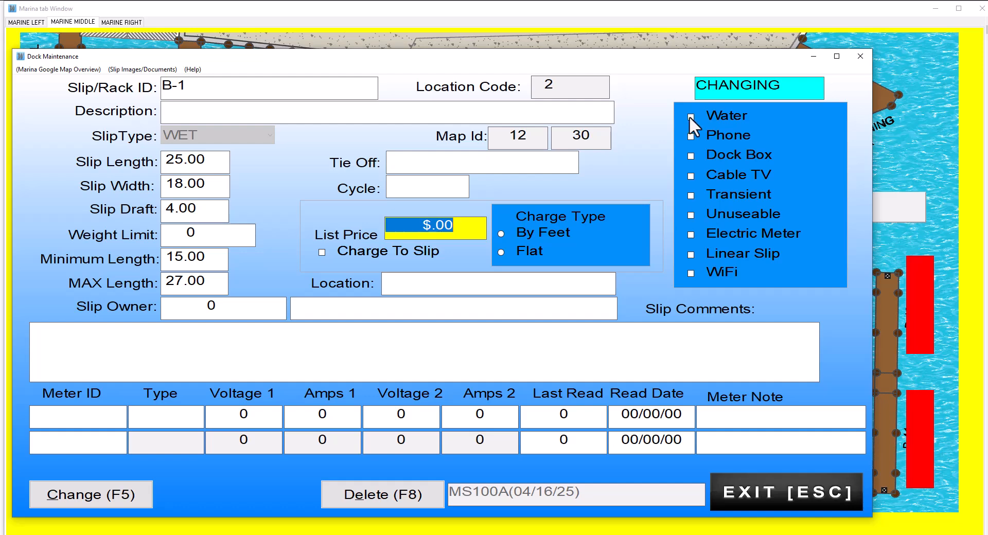
Step: Check the Water, WiFi, Cable TV and Electric Meter amenities for the slip
left_click(712, 117)
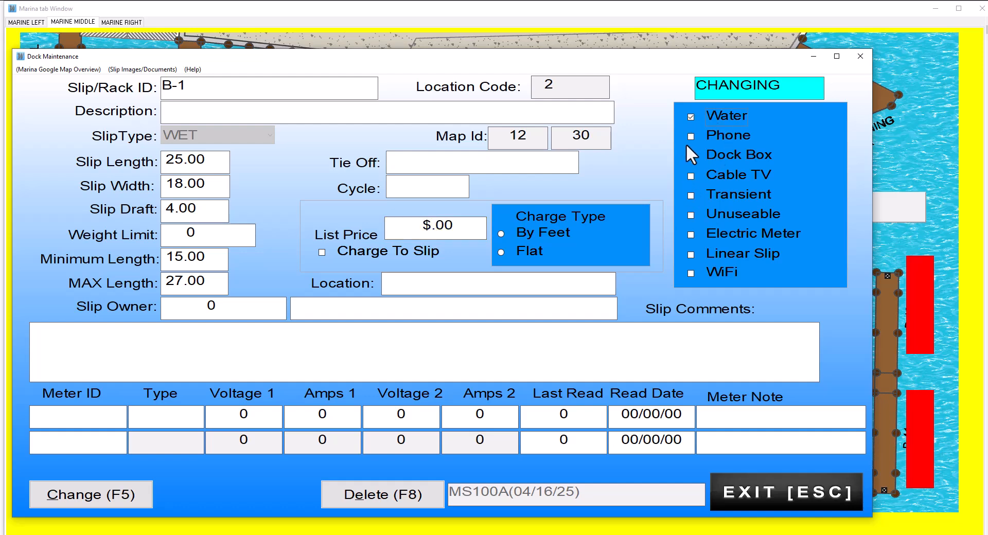
left_click(692, 272)
left_click(690, 177)
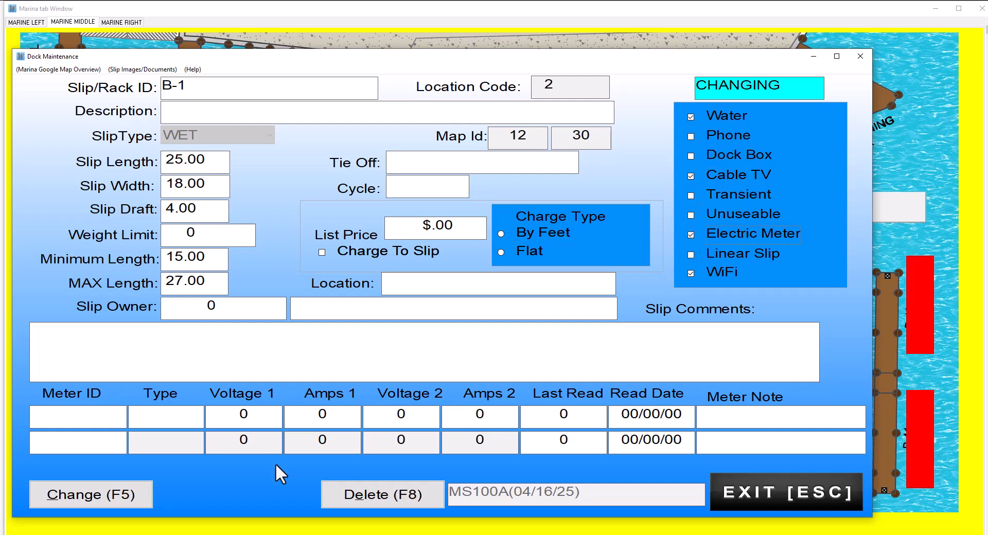
Step: Add meter ID011 of type ELC-2 with voltage 120 and 30 amps, and save the slip
left_click(65, 417)
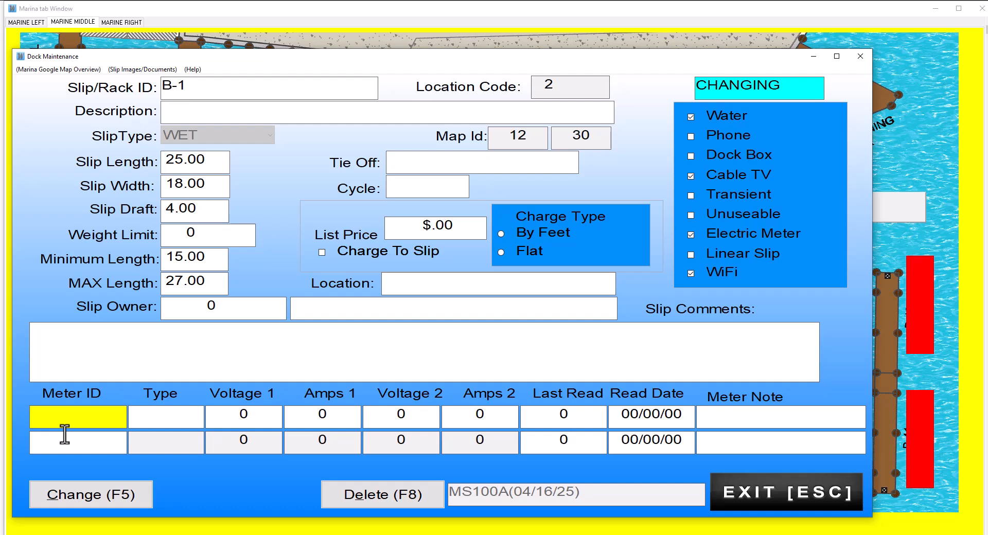
type("ID011")
key("Tab")
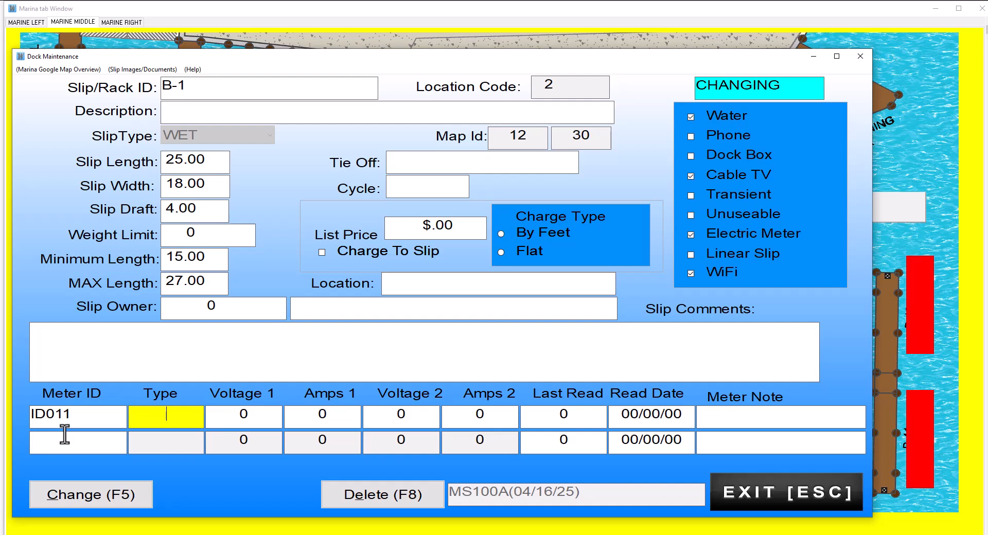
type("ELC-2")
key("Tab")
type("120")
key("Tab")
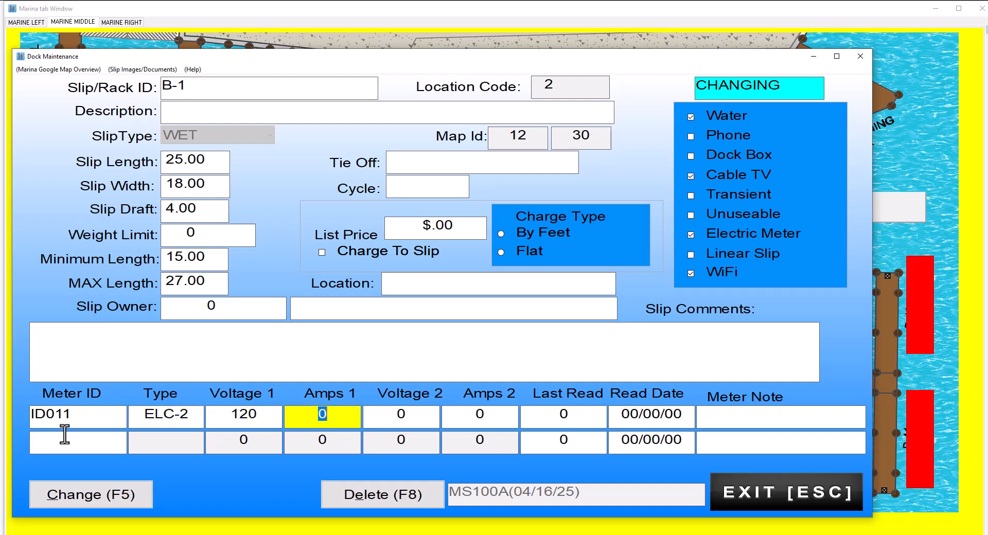
type("30")
key("Tab")
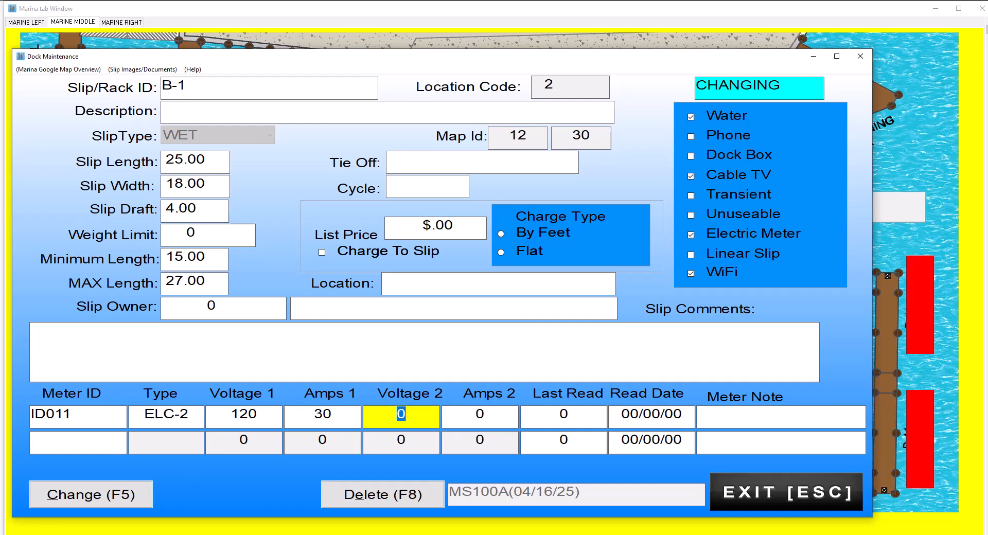
left_click(104, 496)
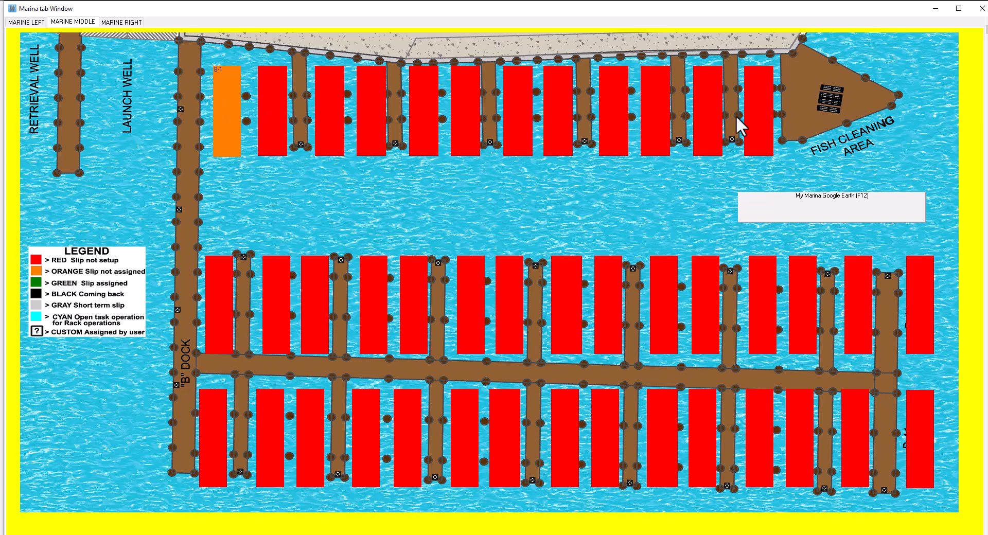
Step: Open the next slip on the dock, set its Slip/Rack ID to B-2 and save it
left_click(268, 106)
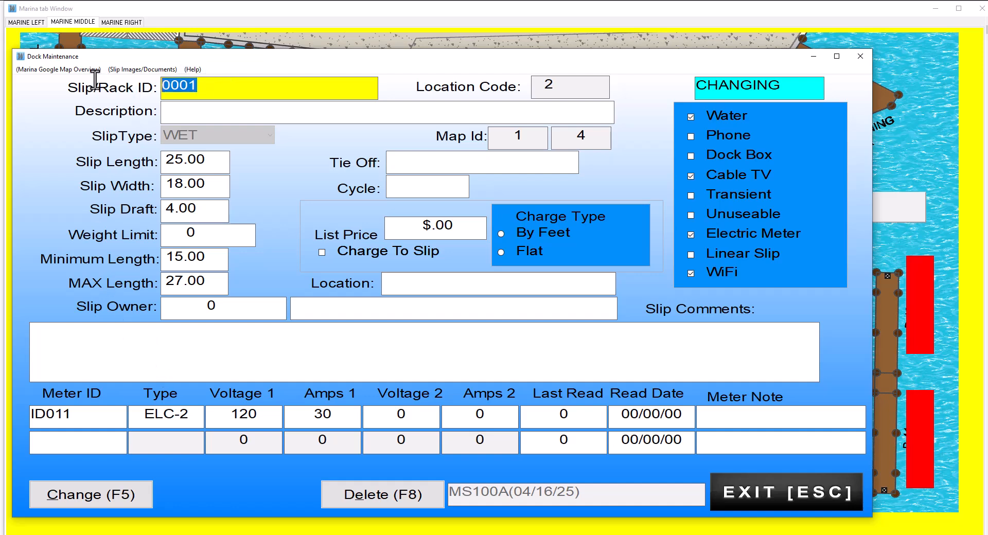
type("B-2")
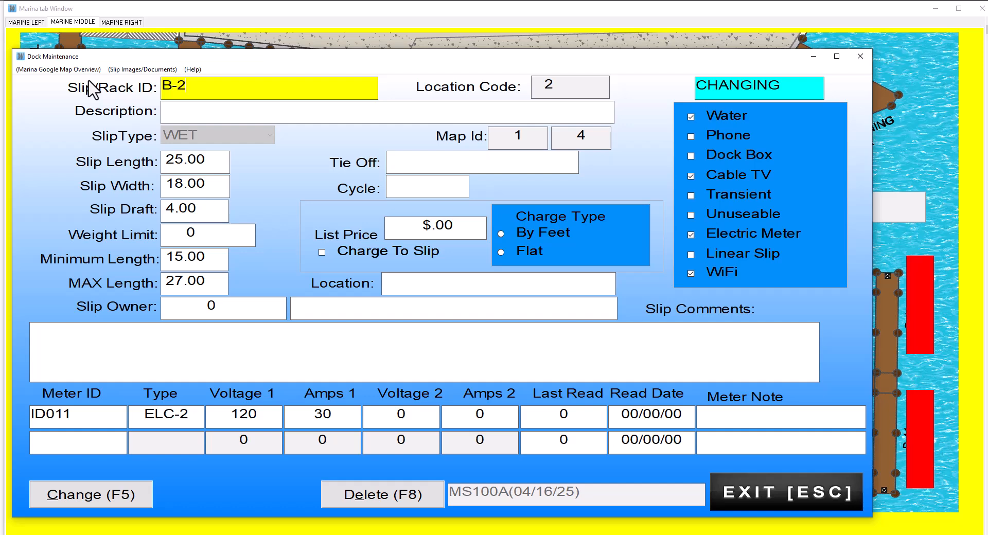
key("Tab")
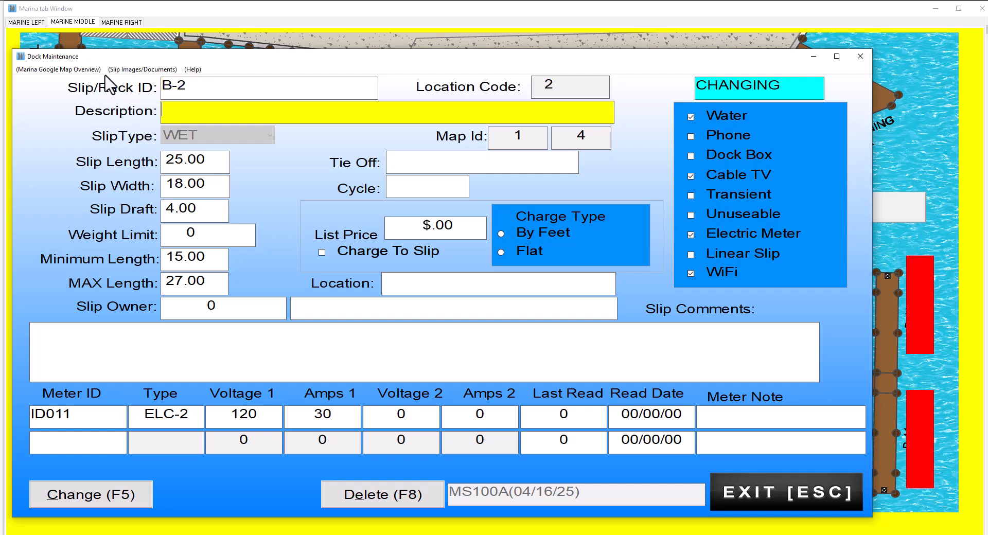
left_click(119, 493)
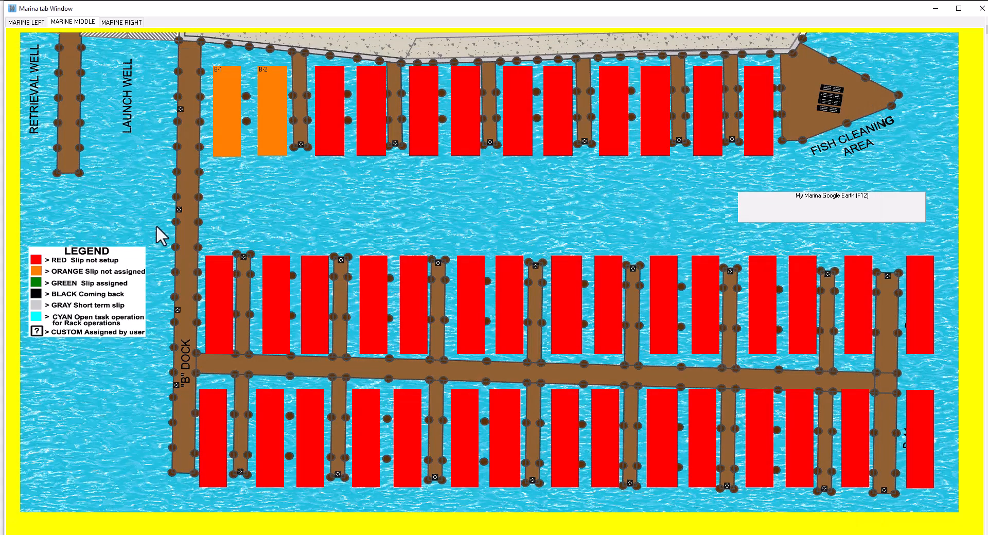
Step: Open the third slip on the dock, set its Slip/Rack ID to B-3 and save it
left_click(328, 136)
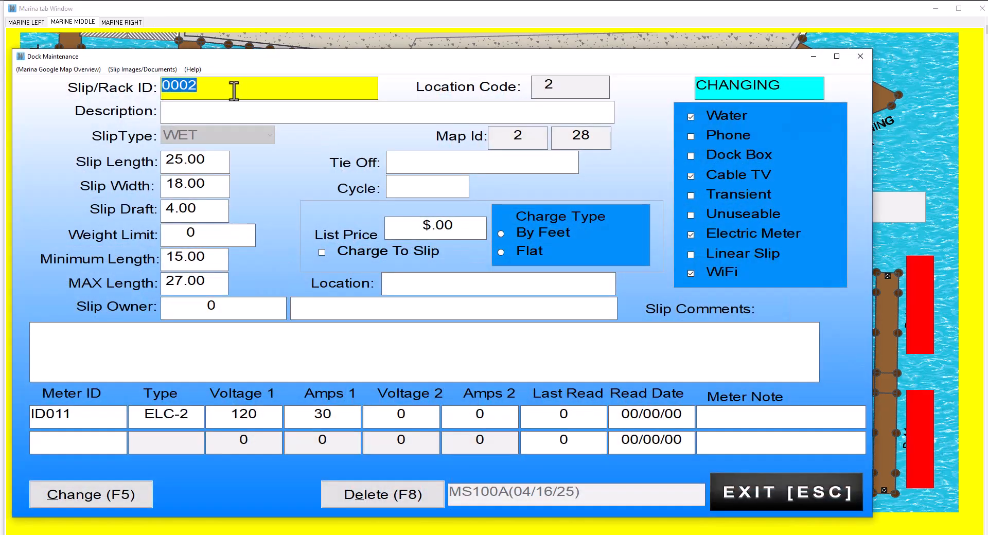
type("B-3")
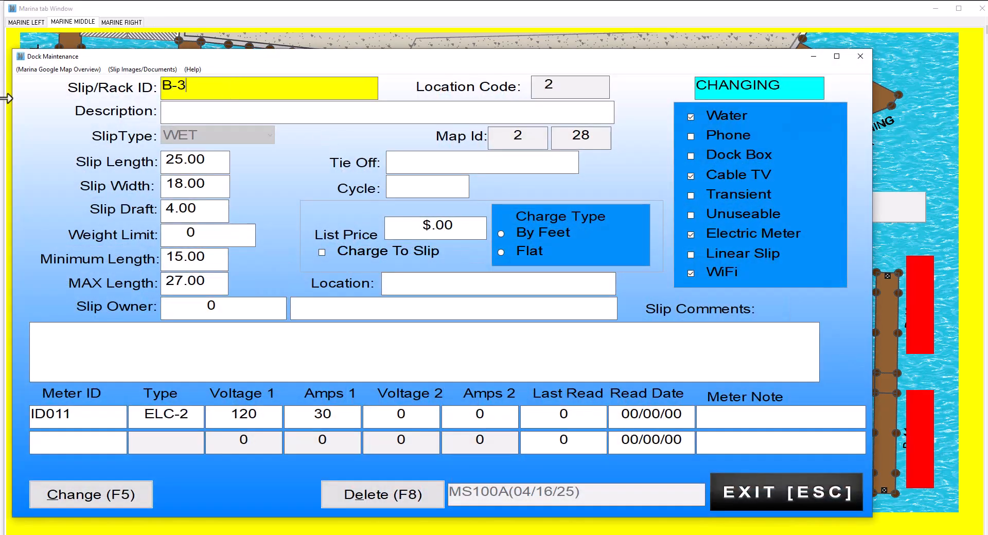
key("Tab")
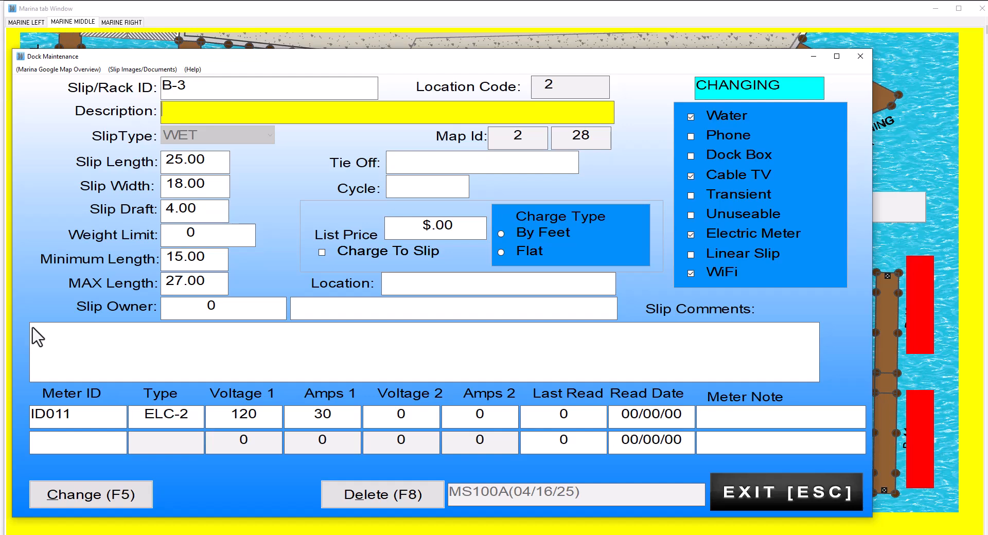
left_click(122, 496)
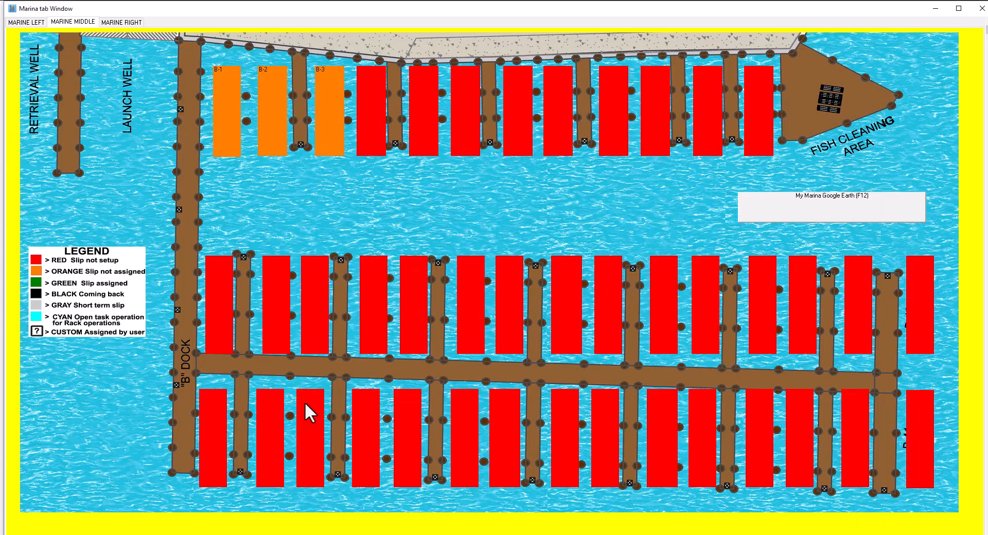